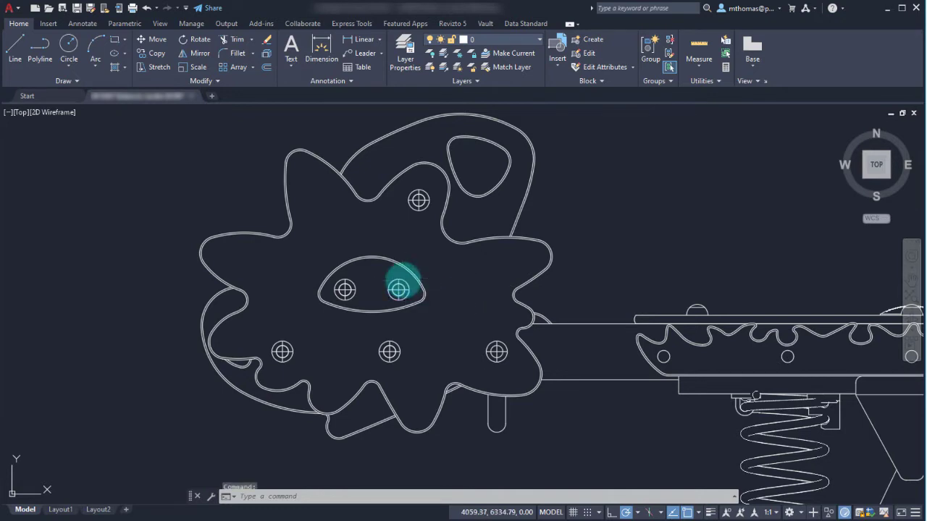
Change the lower-right CAP block's COLOUR attribute from BLACK to RED.
double_click(399, 290)
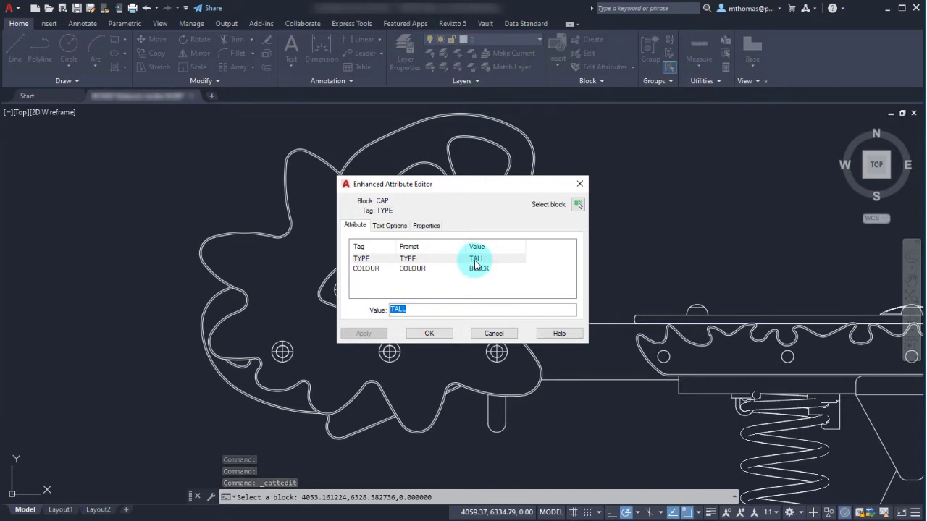
click(493, 333)
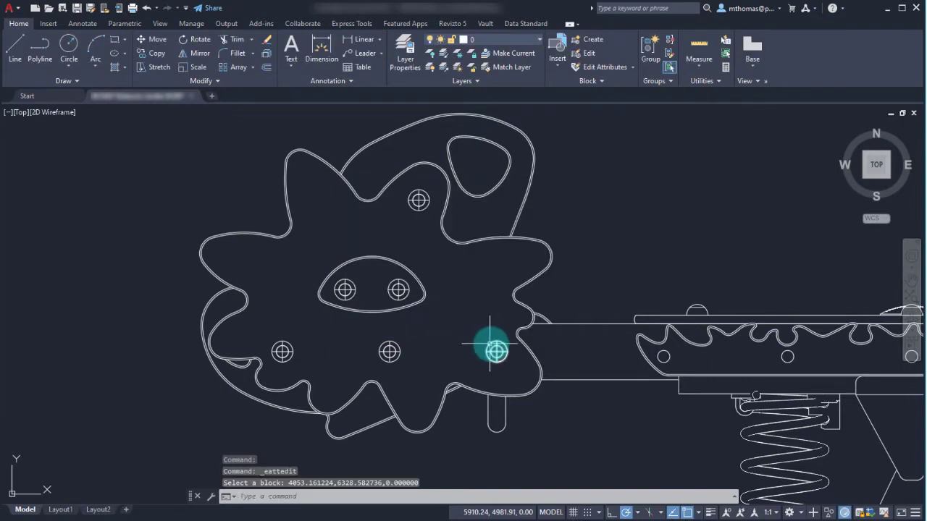
double_click(496, 351)
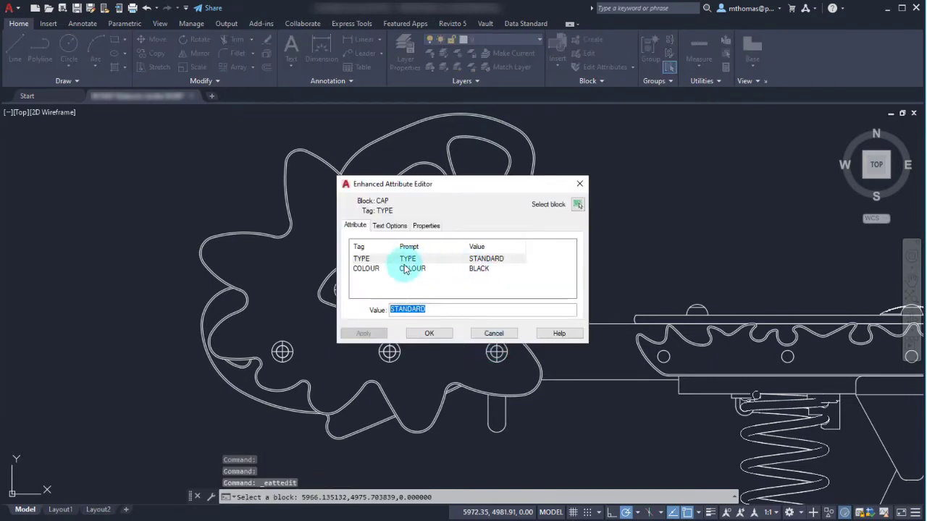
click(483, 272)
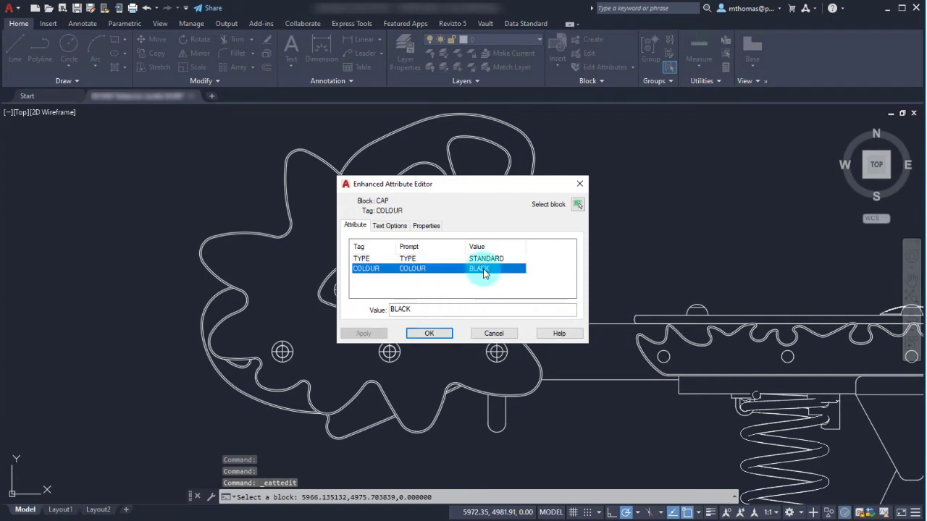
drag(425, 310, 337, 310)
text(RE)
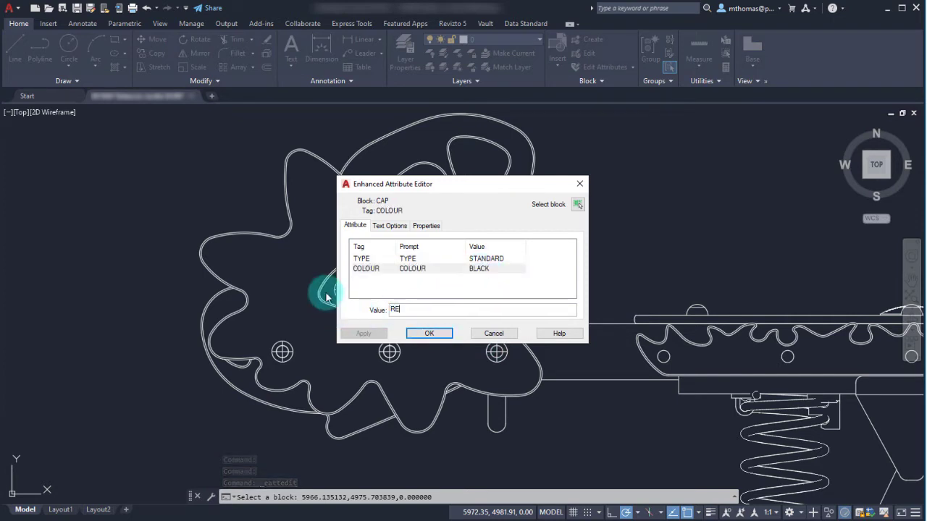
text(D)
click(429, 333)
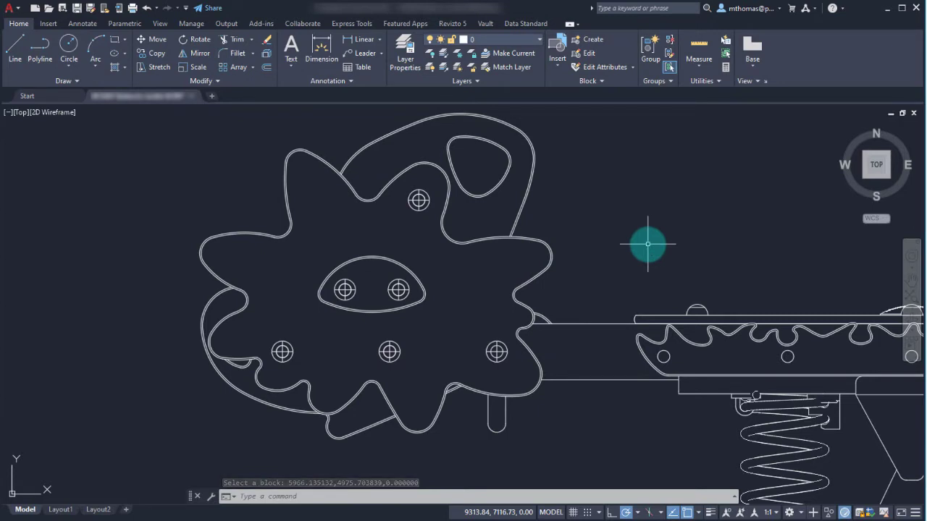
Run COUNT on a CAP block to highlight all 6 CAP instances on the gear.
text(count)
key(Return)
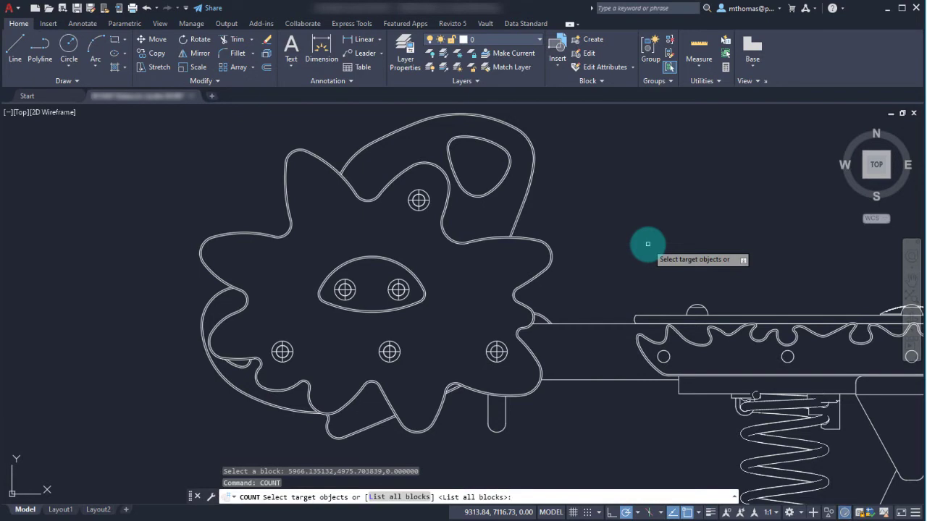
click(497, 352)
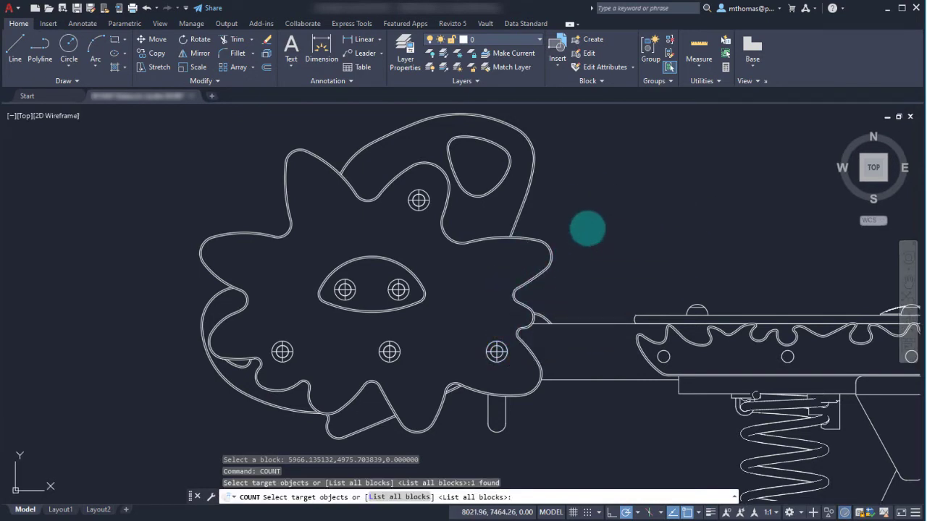
key(Return)
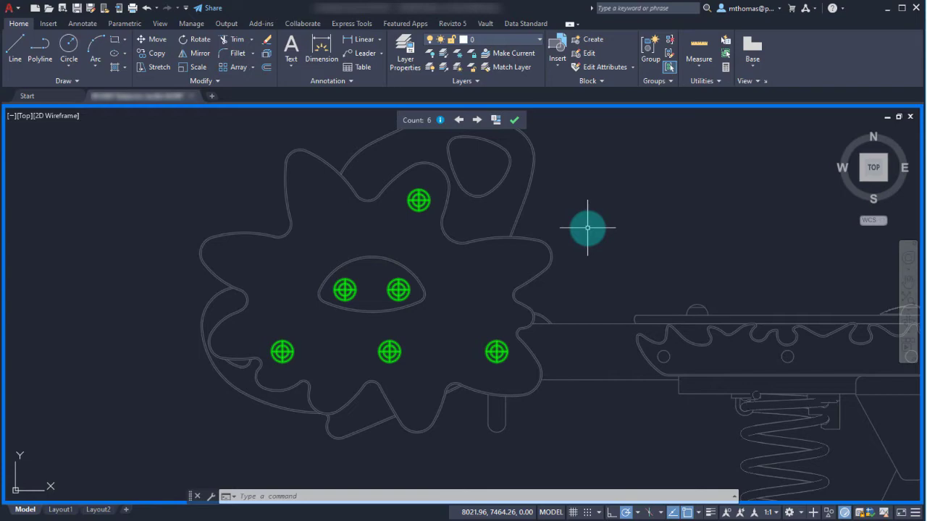
Step through the counted CAPs, then place a live count field reading 6 below the gear.
click(476, 120)
click(476, 119)
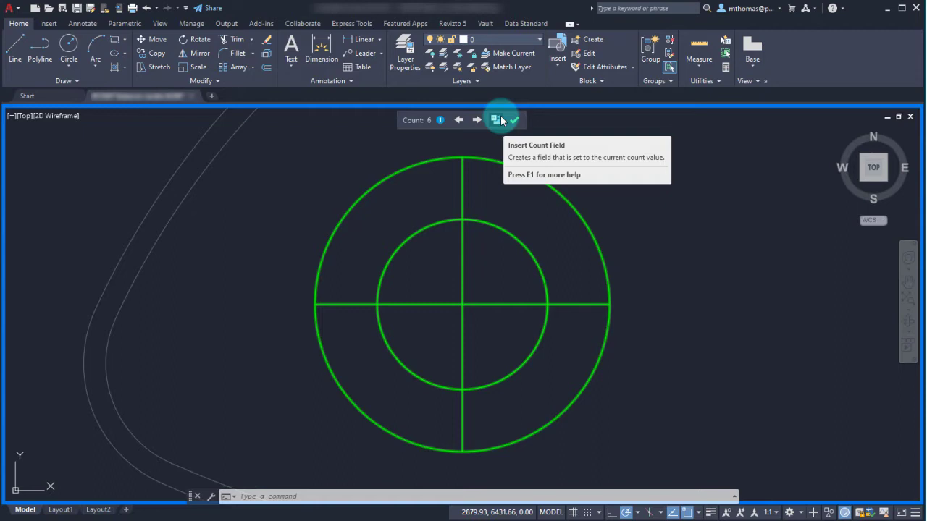
click(491, 123)
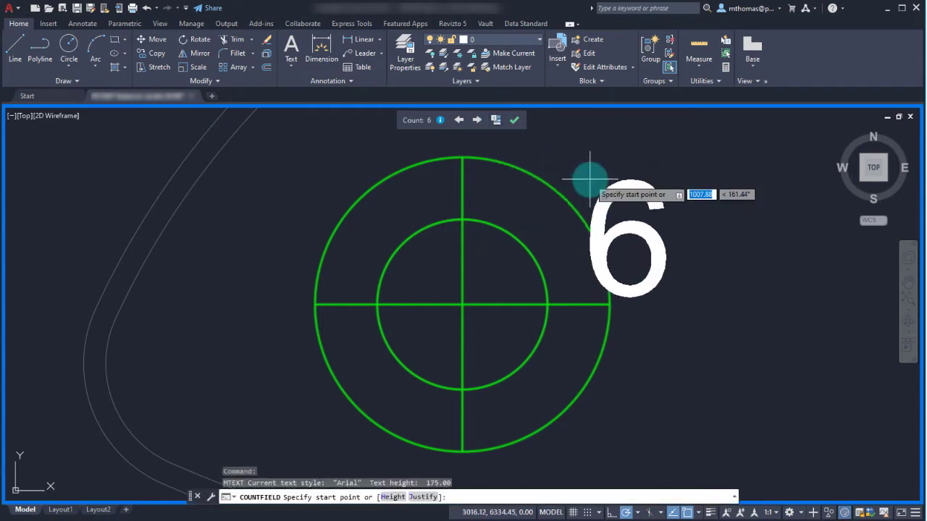
scroll(588, 180, down, 6)
scroll(584, 180, down, 2)
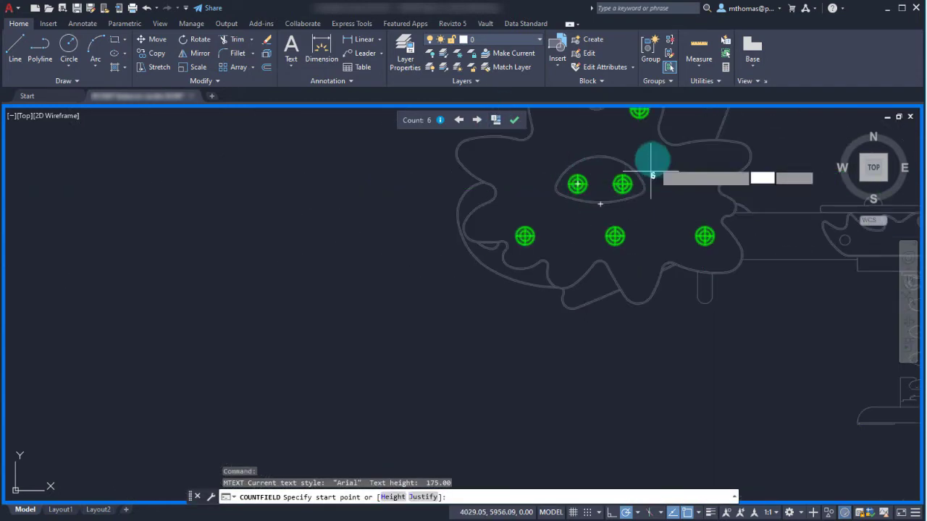
click(654, 332)
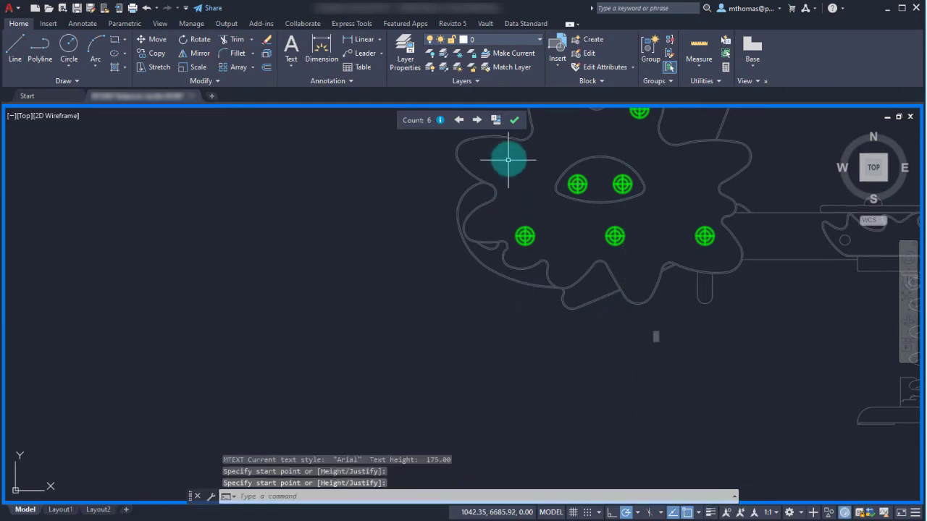
click(513, 119)
middle_drag(678, 252, 348, 269)
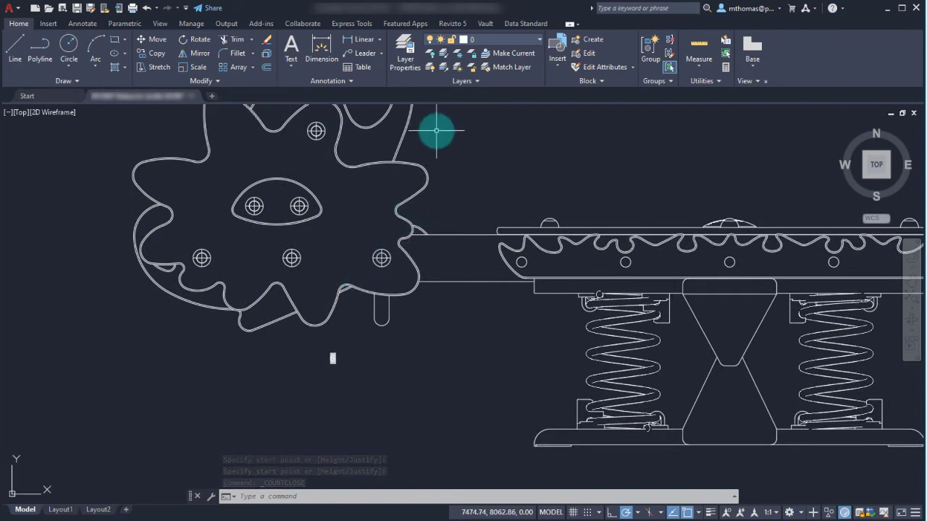
Insert a CAP block at the beam's left end with TYPE NARROW and COLOUR BLUE.
click(556, 71)
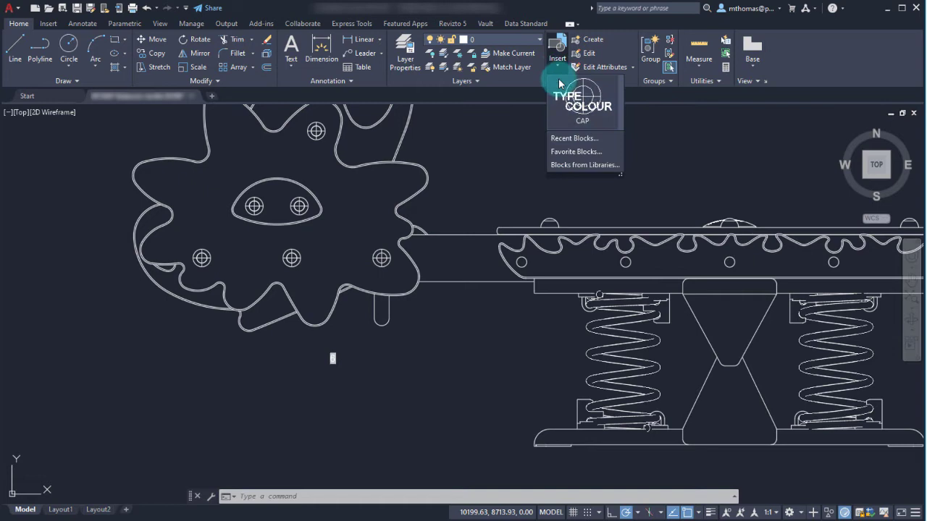
click(581, 105)
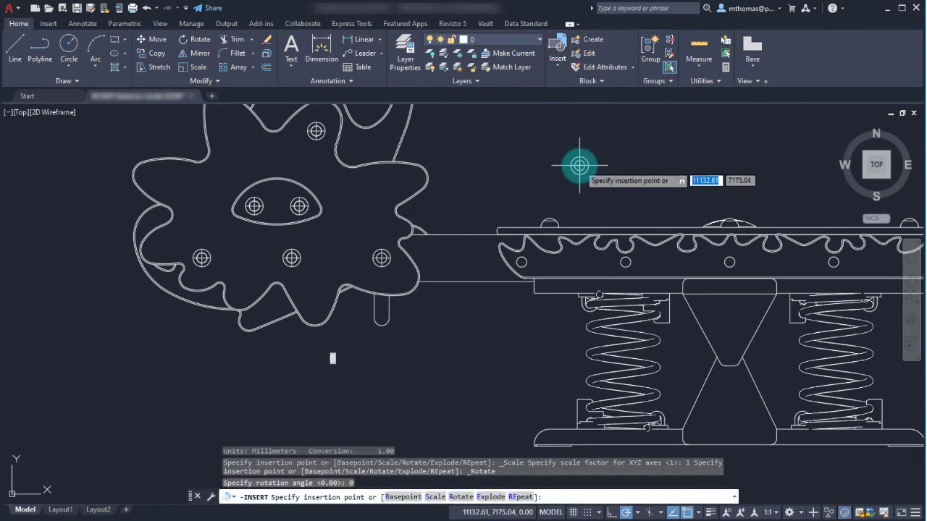
click(521, 262)
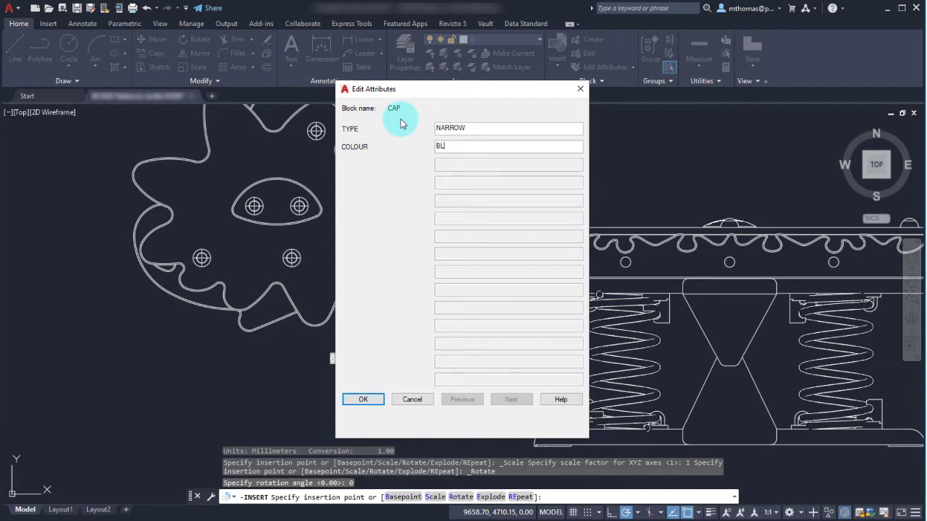
click(363, 400)
scroll(534, 259, up, 3)
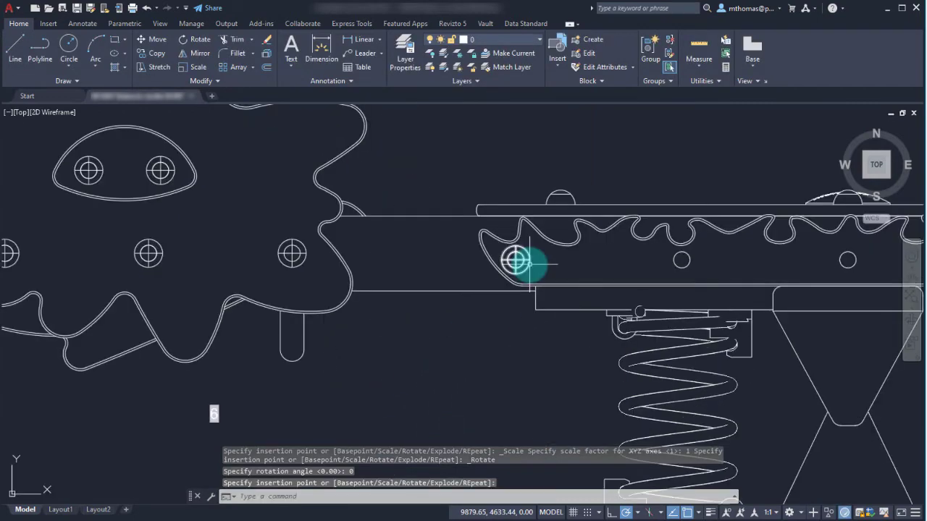
click(510, 257)
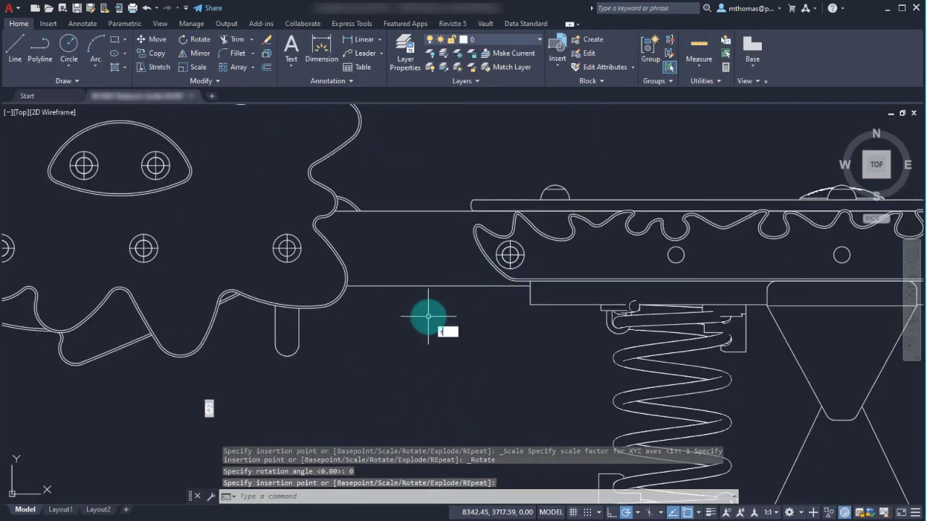
Delete the CAP on the gear's middle lower hole and regenerate so the field reads 6.
key(Return)
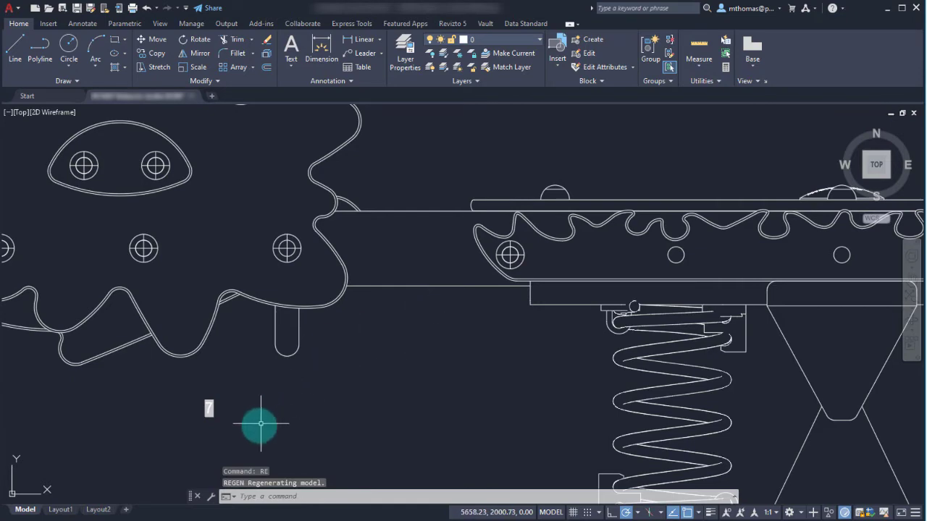
scroll(366, 331, up, 6)
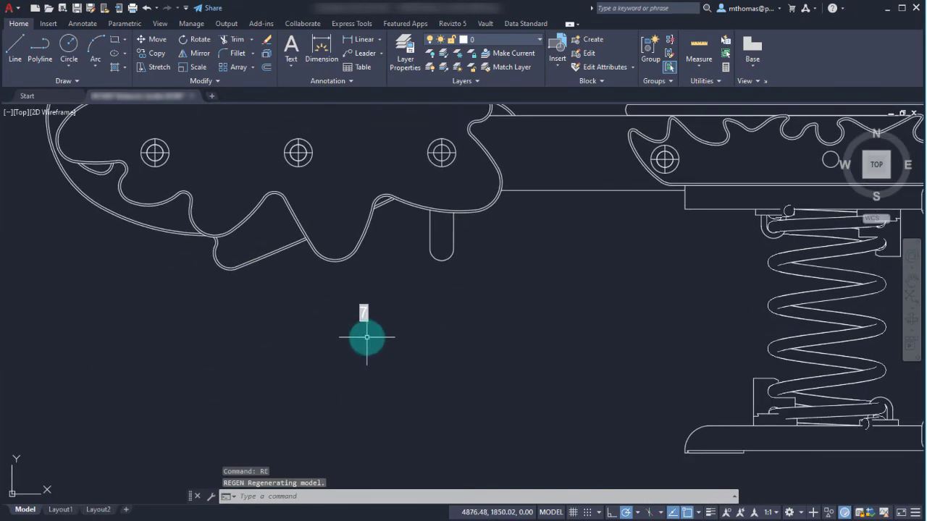
scroll(445, 304, down, 5)
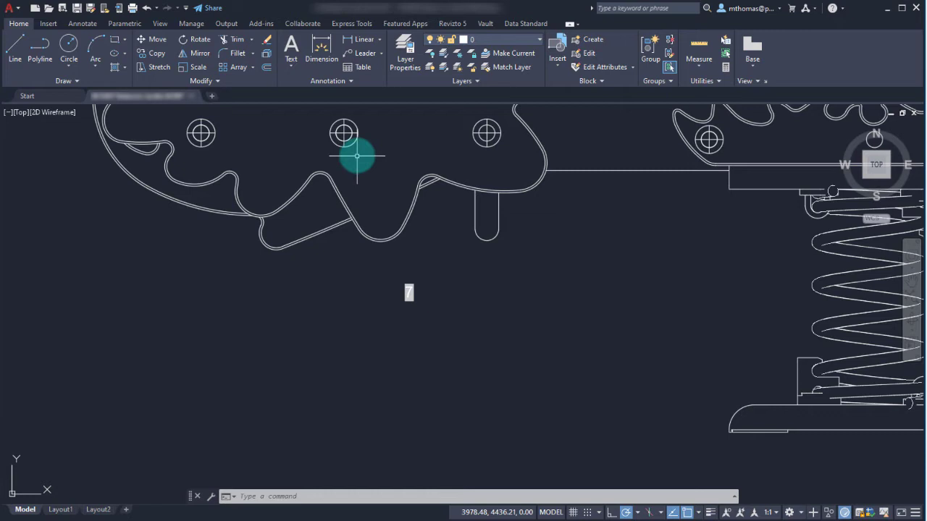
click(344, 135)
key(Delete)
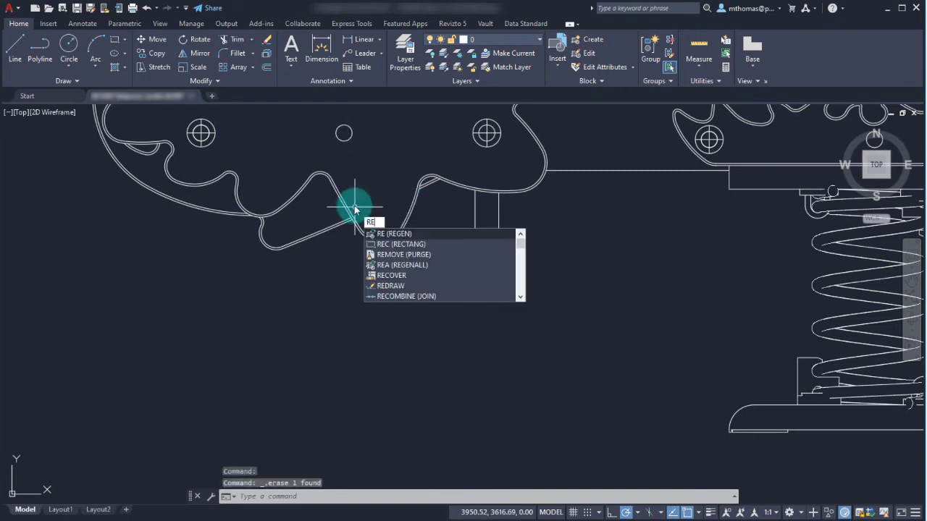
key(Return)
scroll(411, 302, up, 4)
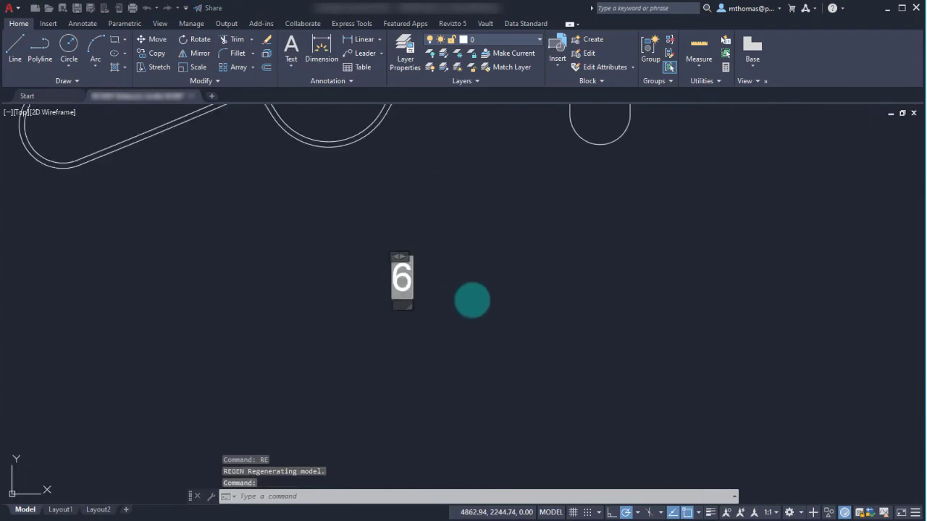
Prefix the count field with 'CAPS x' so the label reads 'CAPS x 6'.
double_click(408, 294)
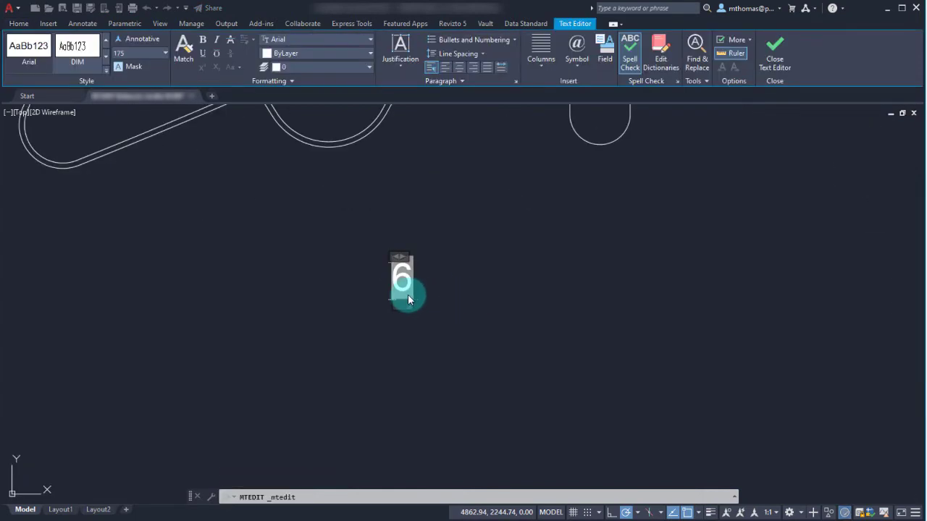
text(CAPS x)
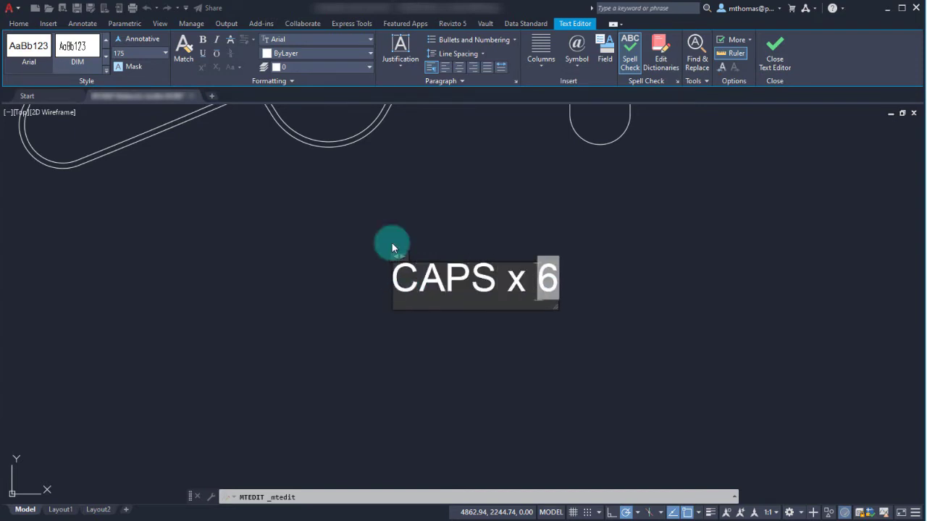
click(772, 51)
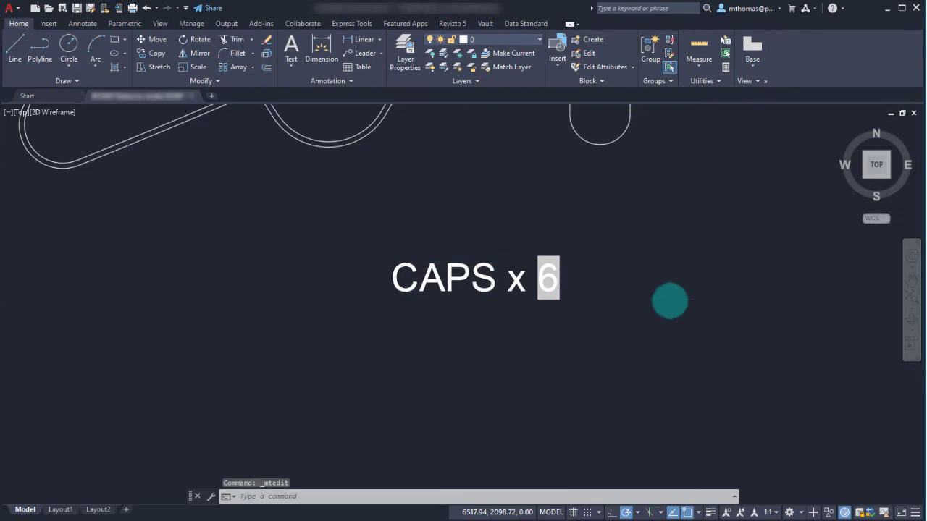
Pan and zoom to centre the spring assembly in view.
scroll(669, 300, down, 5)
middle_drag(719, 275, 464, 306)
scroll(463, 306, up, 2)
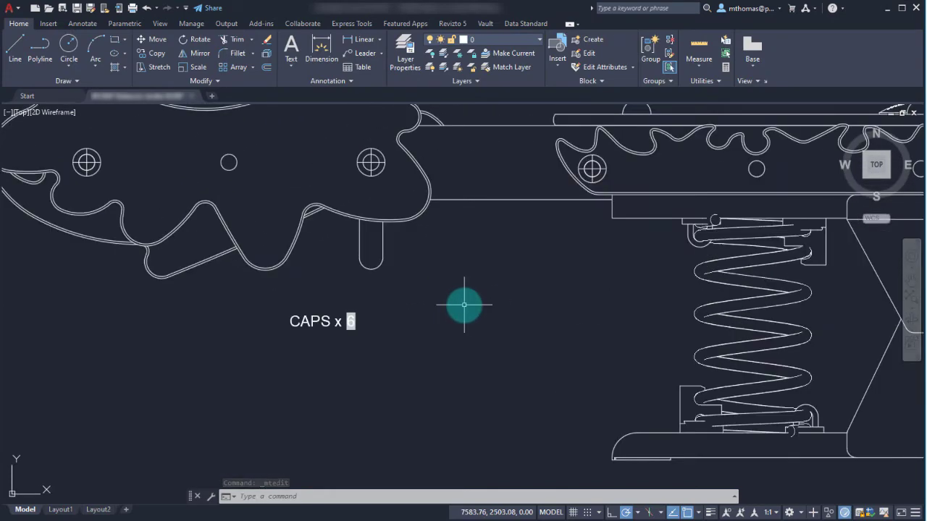
scroll(464, 305, down, 3)
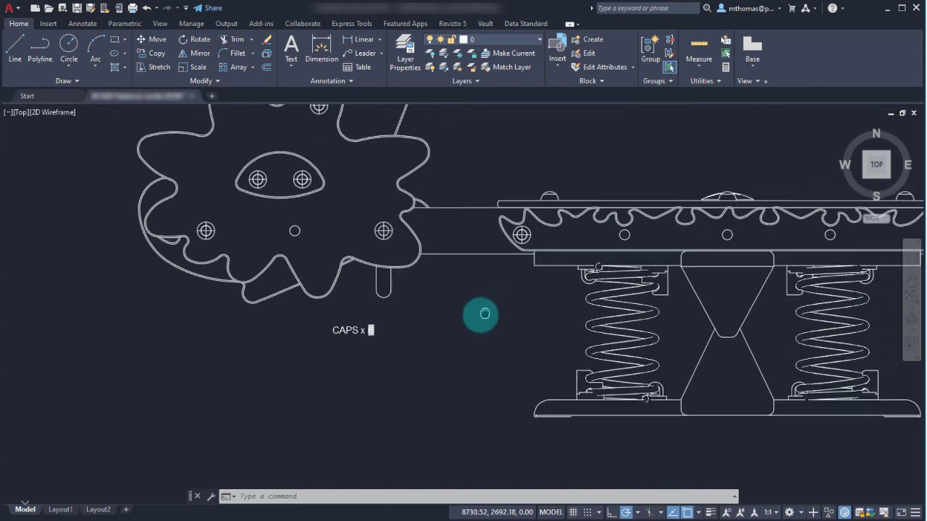
middle_drag(480, 314, 372, 166)
Run COUNT and list all blocks, showing BEAM 1, CAP 6 and SPRING 2.
text(count)
key(Return)
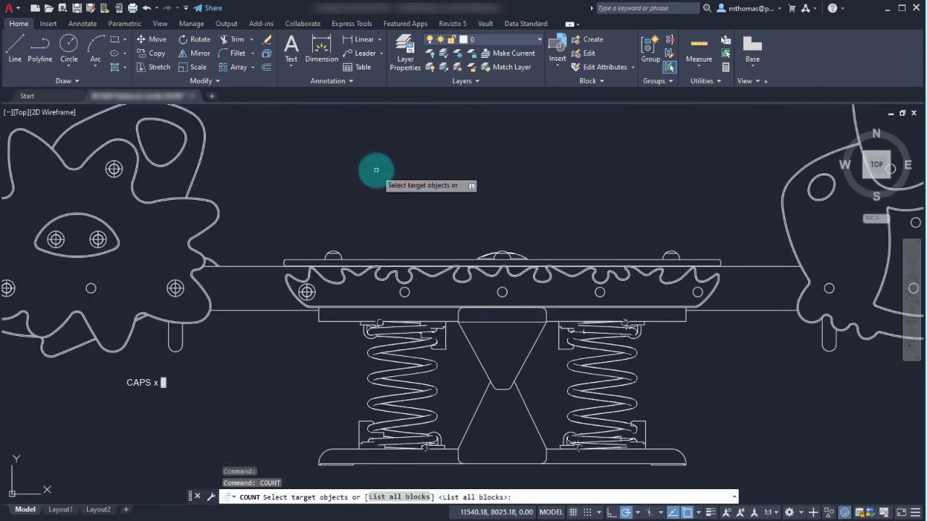
right_click(467, 154)
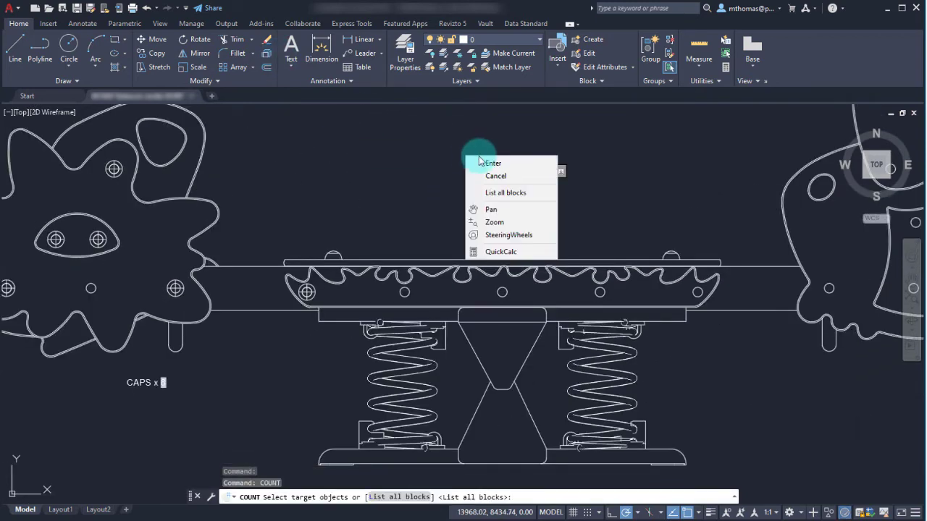
click(490, 193)
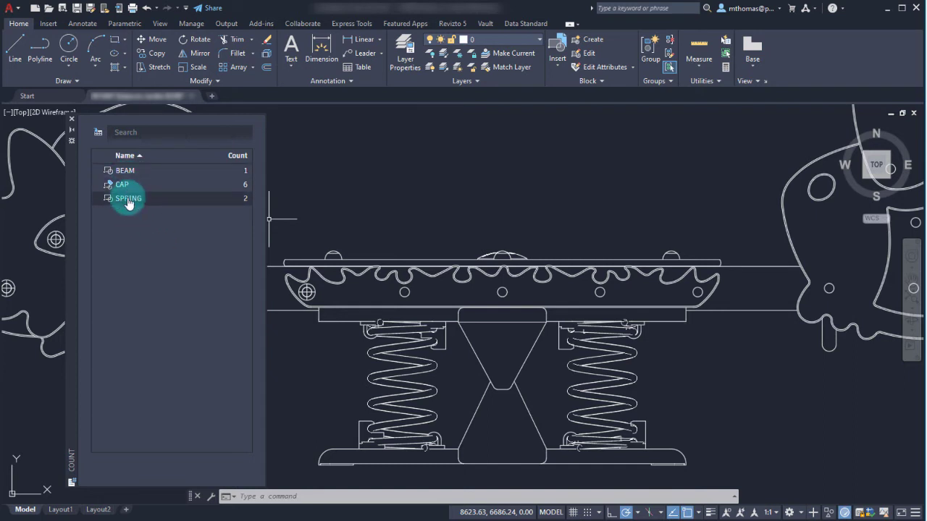
Create a count table with all rows (BEAM, CAP, SPRING) and place it below the teeter-totter.
click(97, 135)
scroll(396, 169, down, 2)
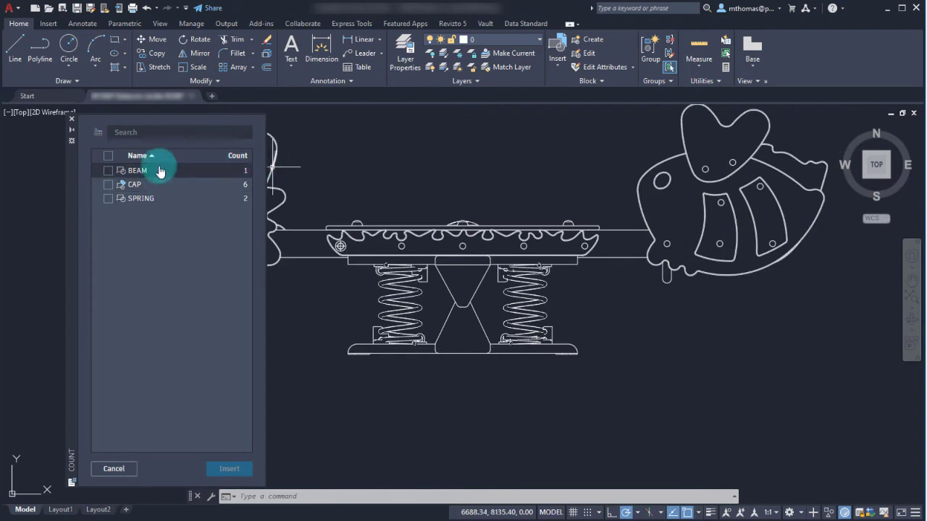
click(108, 155)
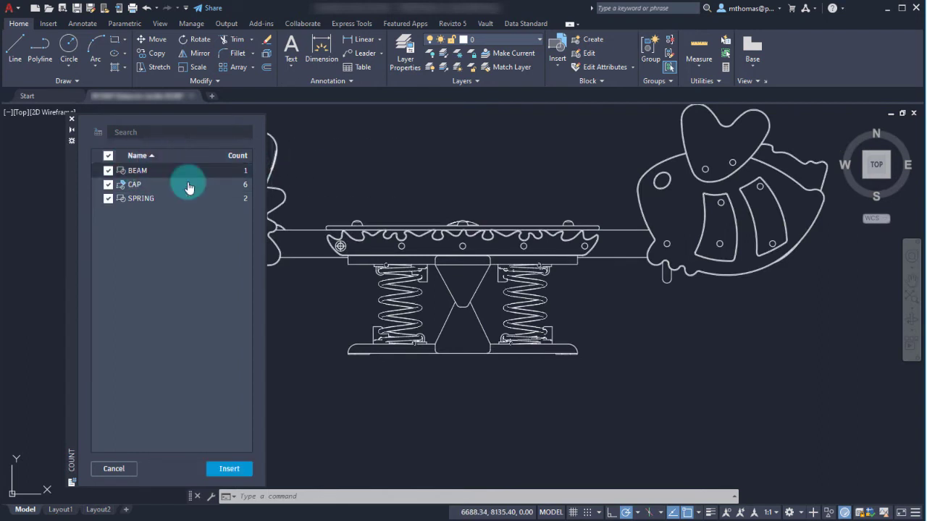
click(230, 469)
scroll(449, 421, up, 4)
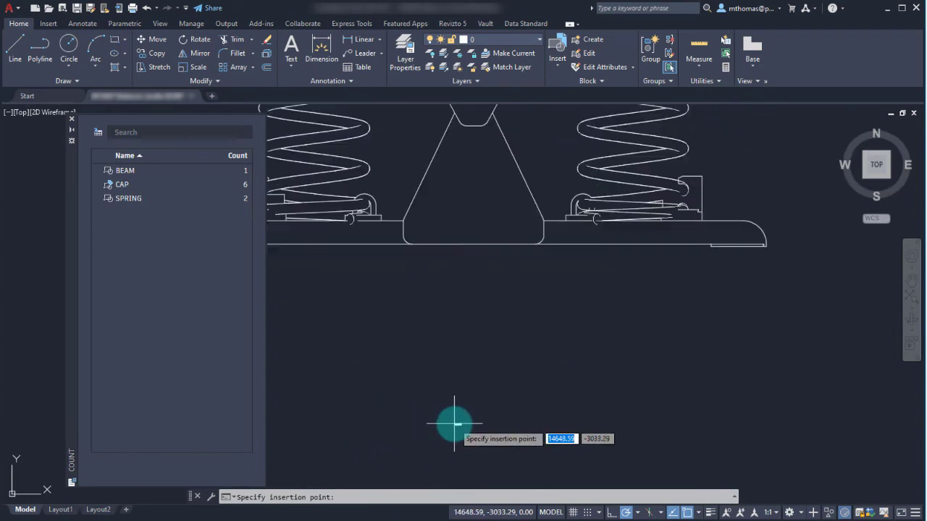
scroll(455, 424, up, 3)
click(417, 311)
Enlarge the count table with SCALE and close the Count palette.
scroll(422, 339, up, 3)
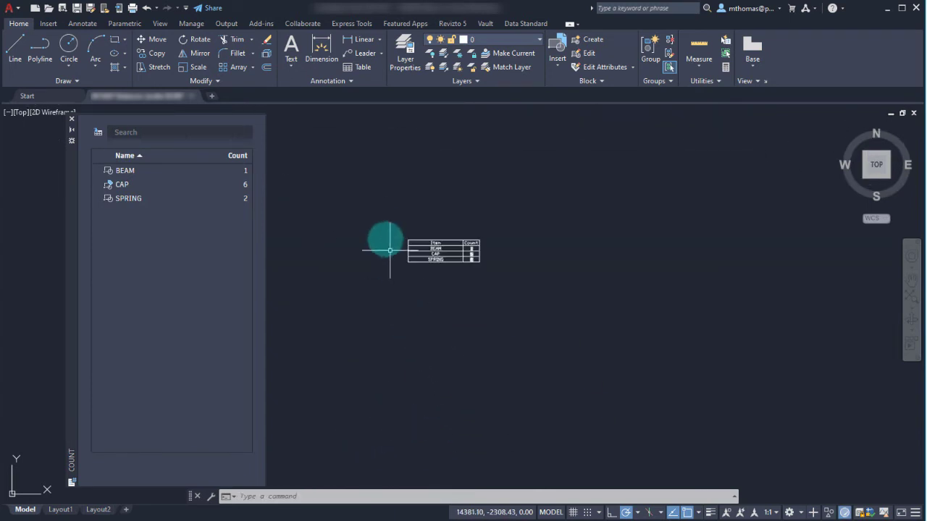
click(382, 224)
click(507, 286)
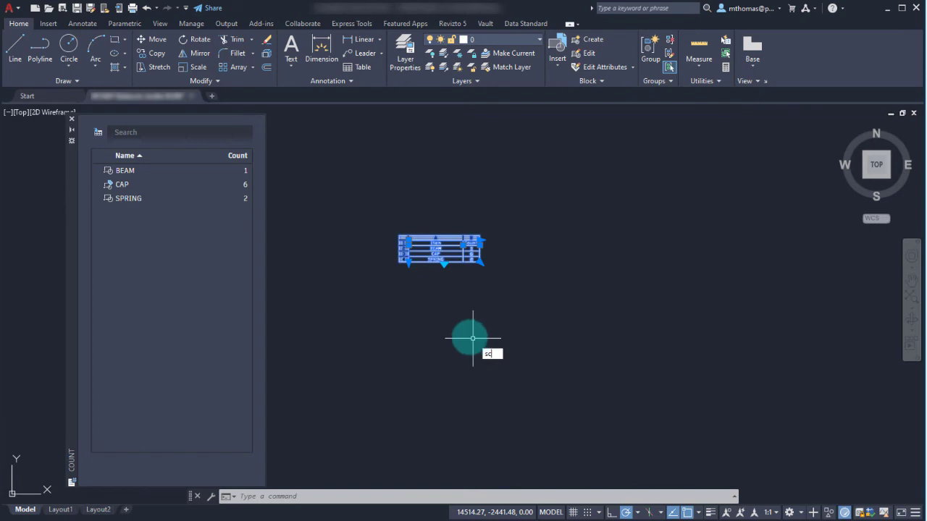
text(sc)
key(Return)
click(407, 261)
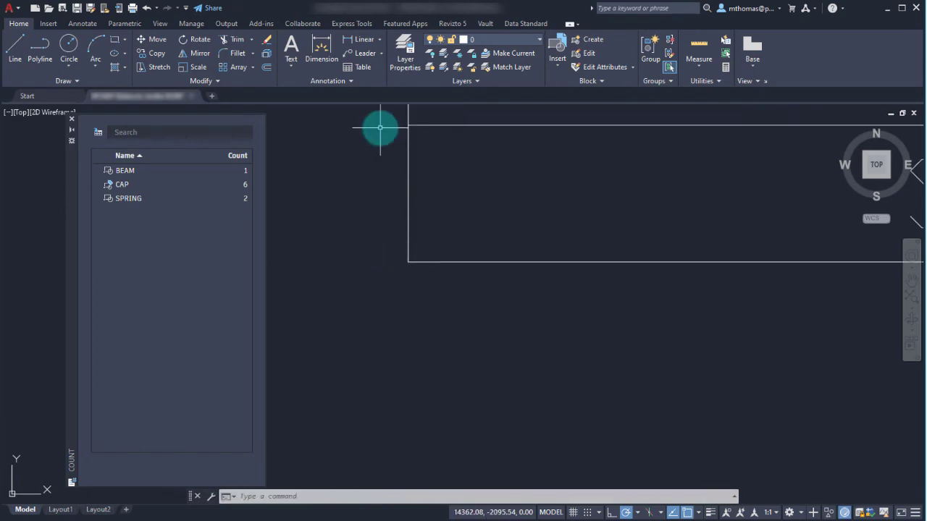
click(507, 286)
key(Escape)
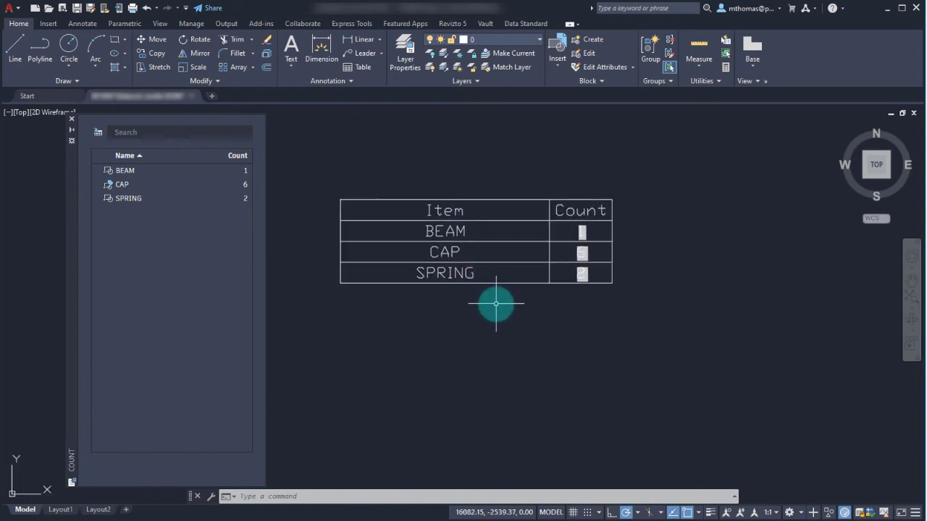
scroll(497, 305, up, 2)
middle_drag(497, 304, 567, 354)
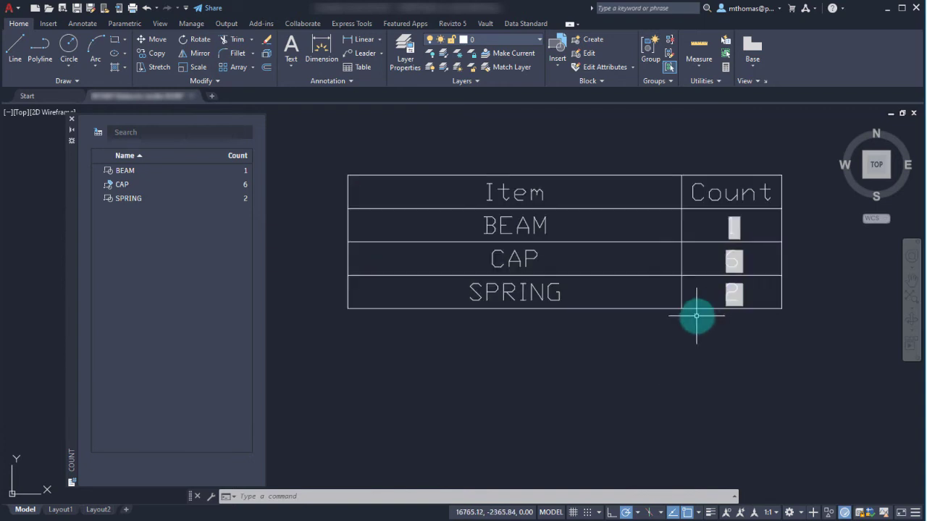
click(72, 119)
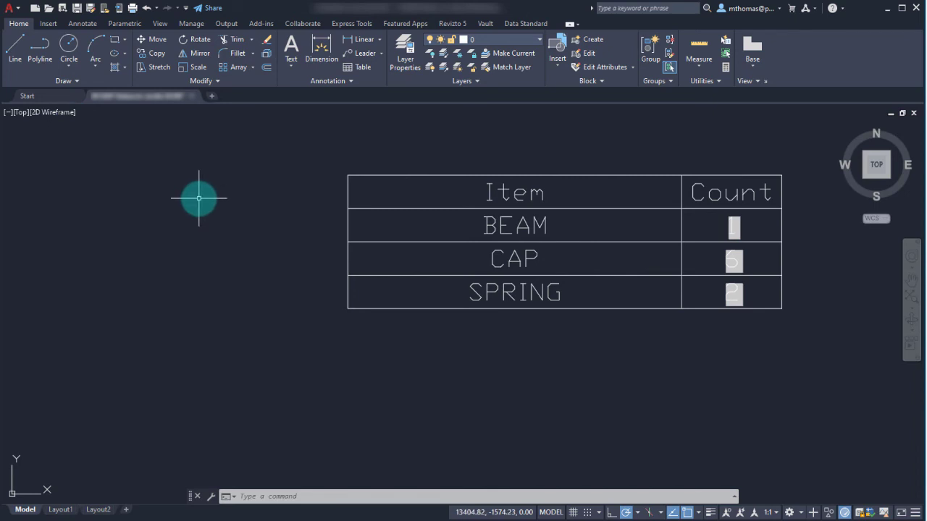
Select the beam's left bolt-cap circle and start copying it from its centre (CO).
scroll(199, 198, down, 2)
middle_drag(246, 178, 192, 323)
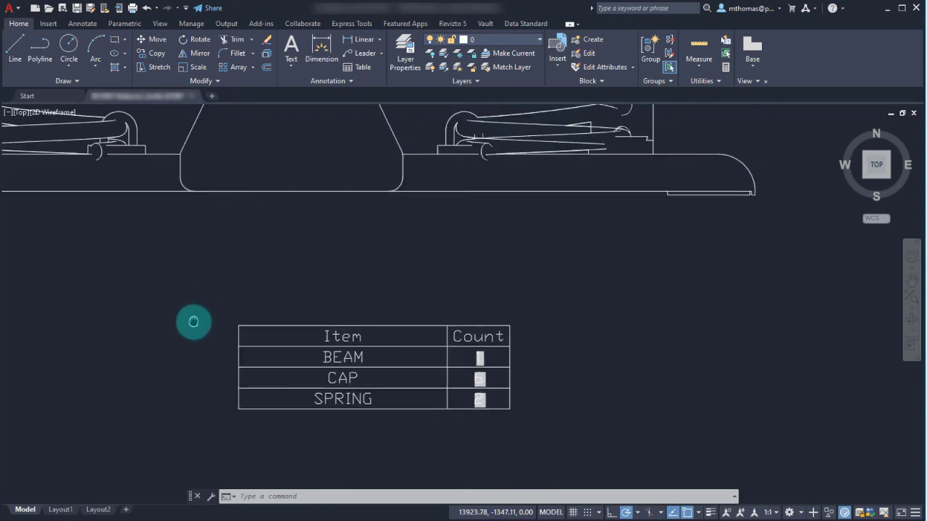
middle_drag(74, 211, 336, 280)
scroll(335, 279, down, 4)
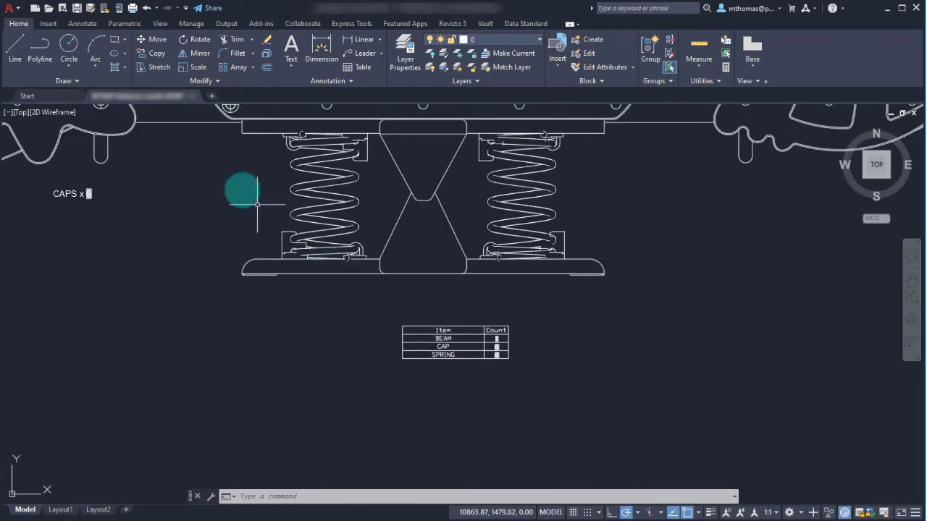
middle_drag(242, 195, 333, 282)
scroll(313, 158, up, 6)
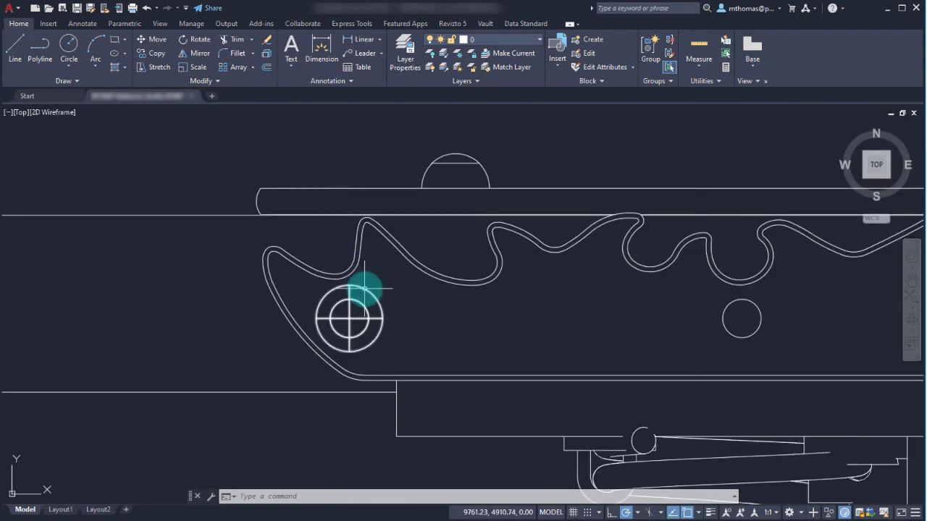
click(364, 291)
text(co)
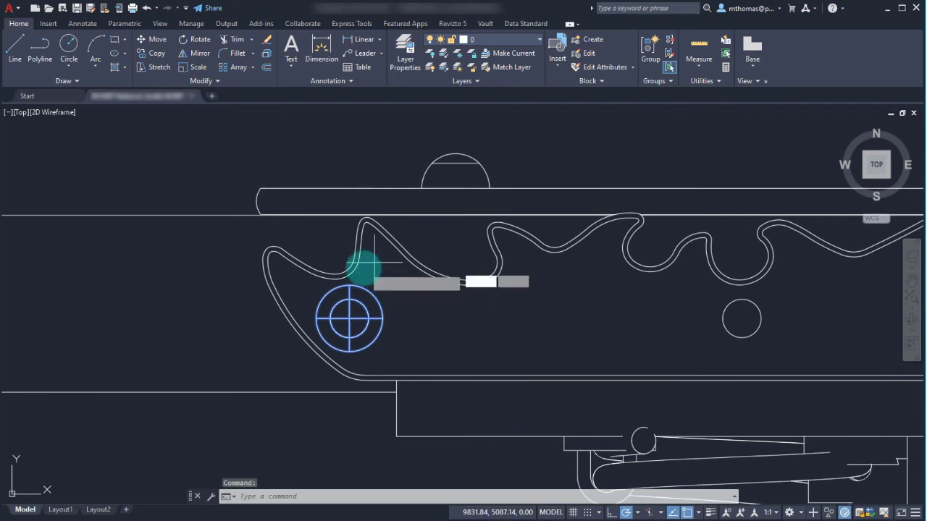
key(Return)
click(346, 317)
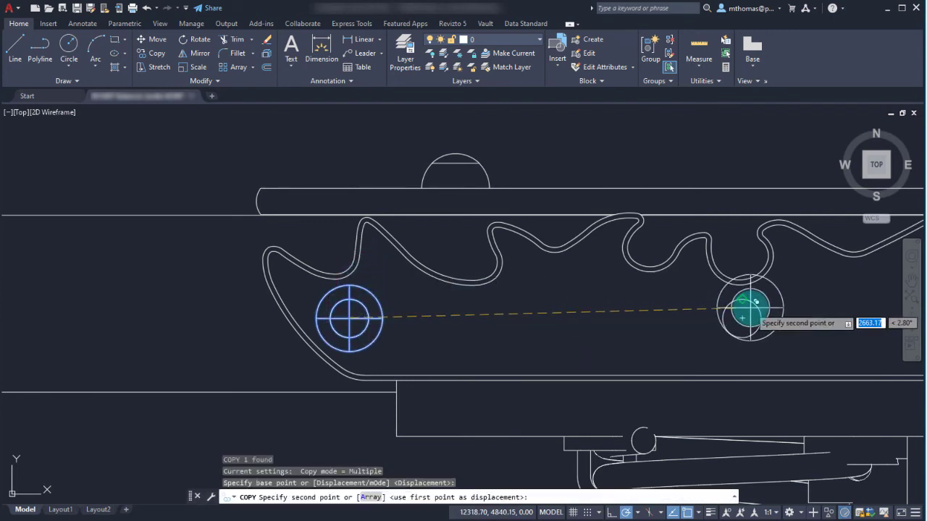
Place copies in further holes along the beam toward its right end.
scroll(742, 318, down, 5)
scroll(362, 258, up, 3)
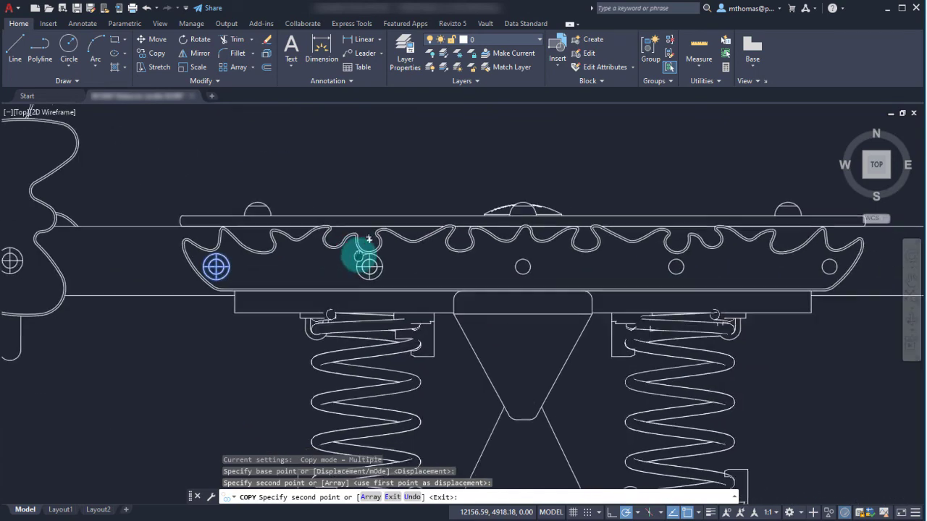
click(519, 257)
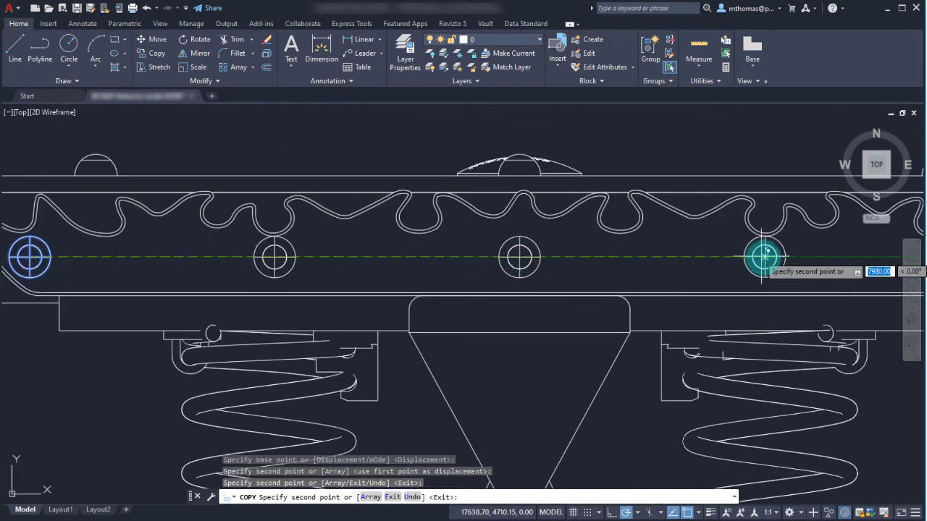
middle_drag(766, 256, 738, 257)
middle_drag(601, 259, 582, 234)
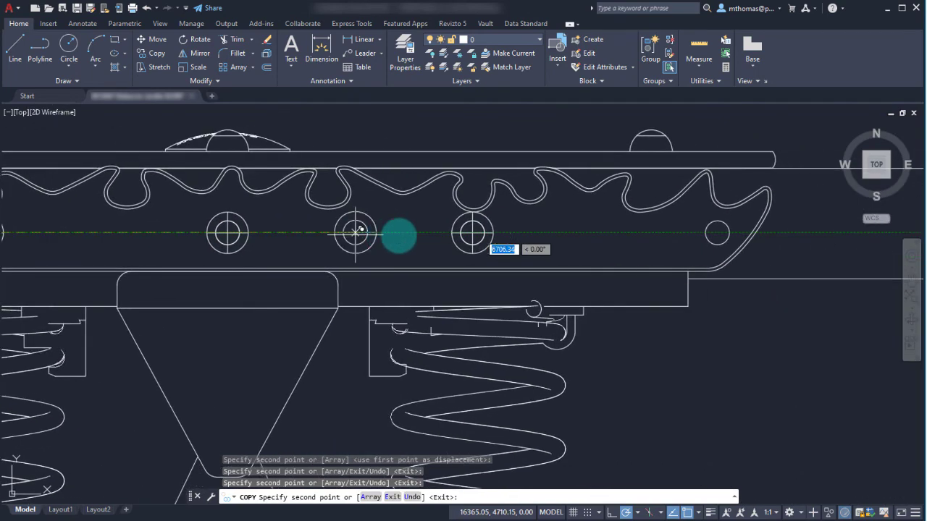
click(717, 232)
key(Return)
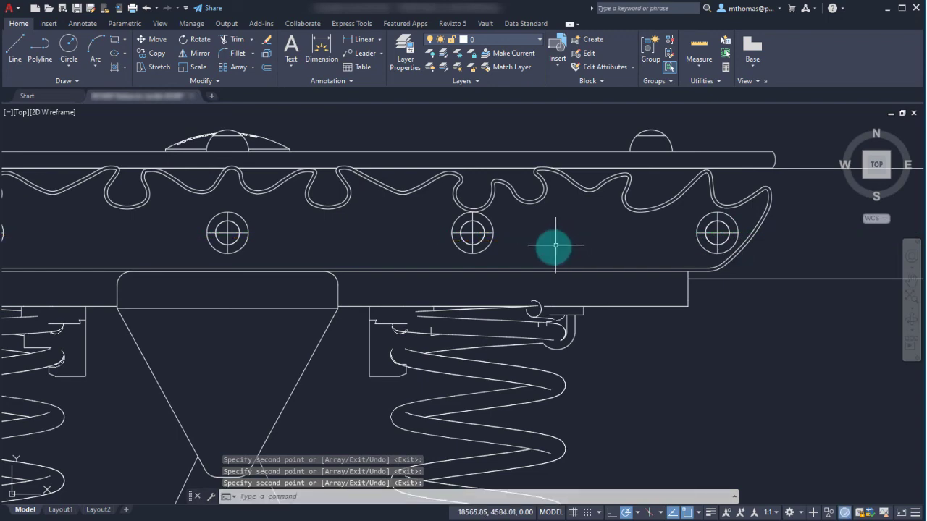
middle_drag(553, 244, 629, 137)
middle_drag(555, 283, 555, 159)
Regenerate with RE so the count table shows CAP 10, BEAM 1, SPRING 2.
scroll(546, 261, down, 3)
middle_drag(546, 261, 523, 129)
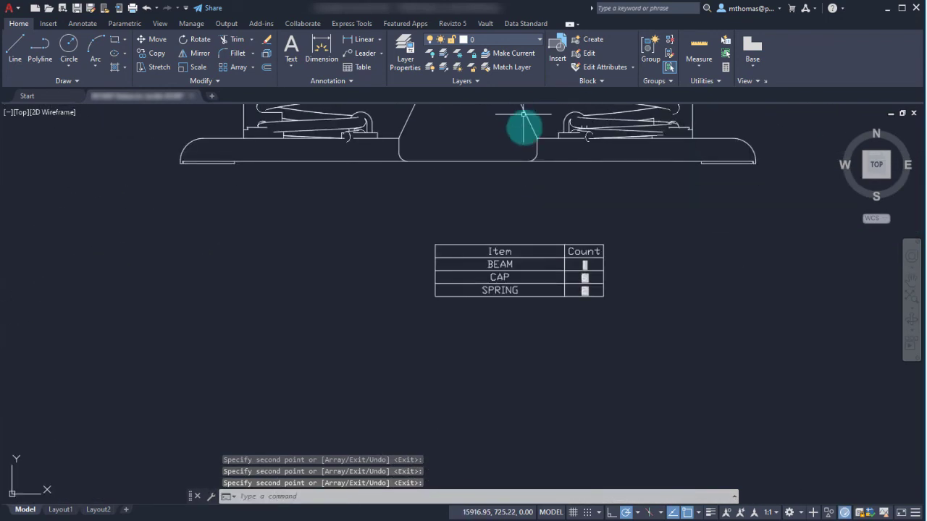
scroll(592, 291, up, 4)
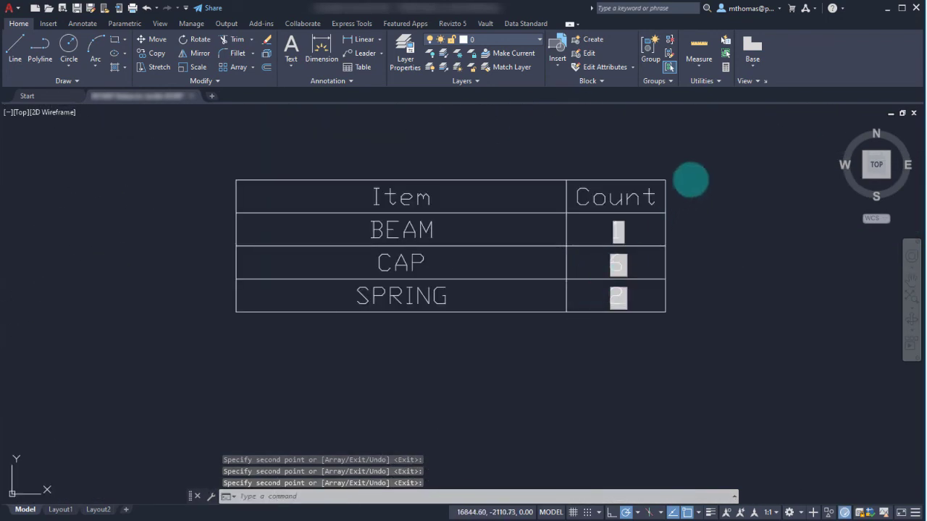
text(RE)
key(Return)
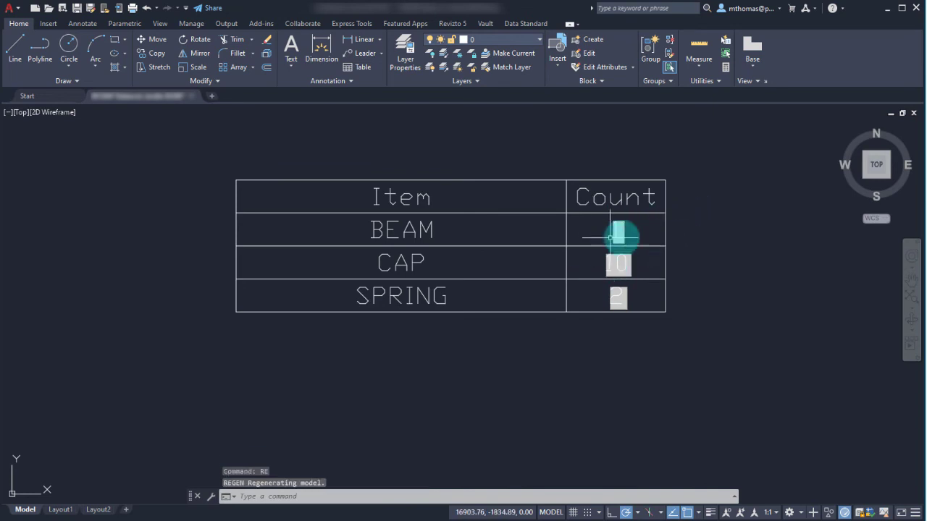